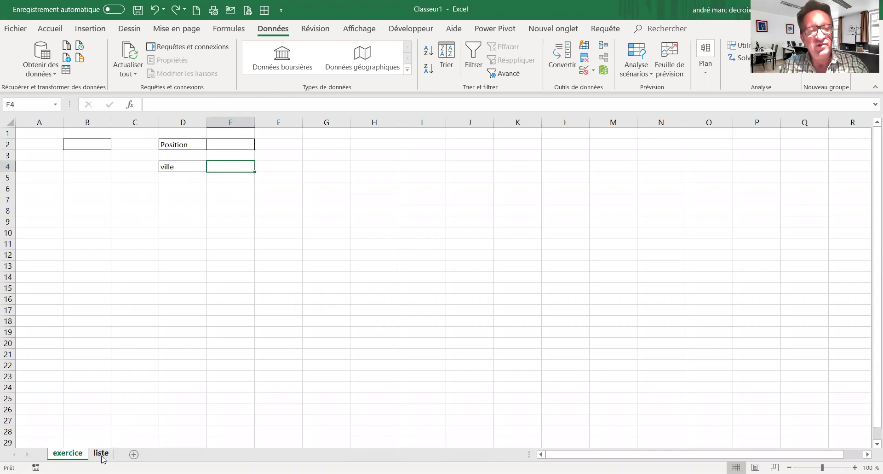
Step: Set up data validation on cell B2 of the exercice sheet, allowing only values from a list (Liste)
{"action": "left_click", "coordinate": [102, 456]}
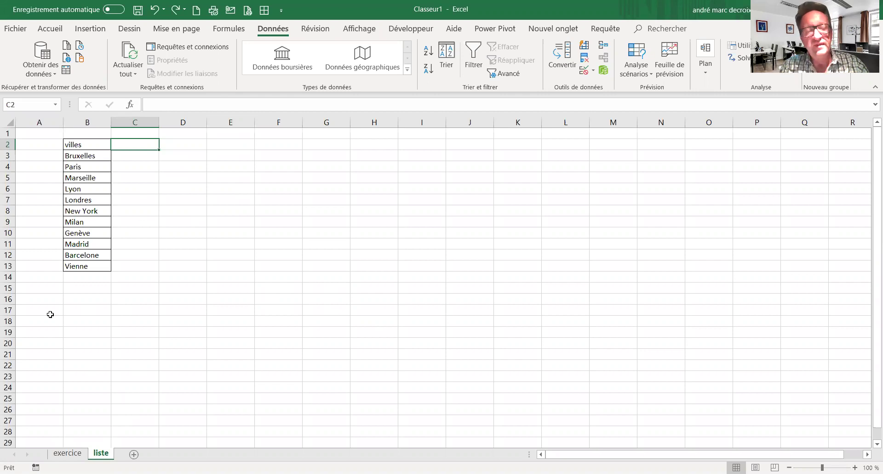
{"action": "left_click", "coordinate": [67, 452]}
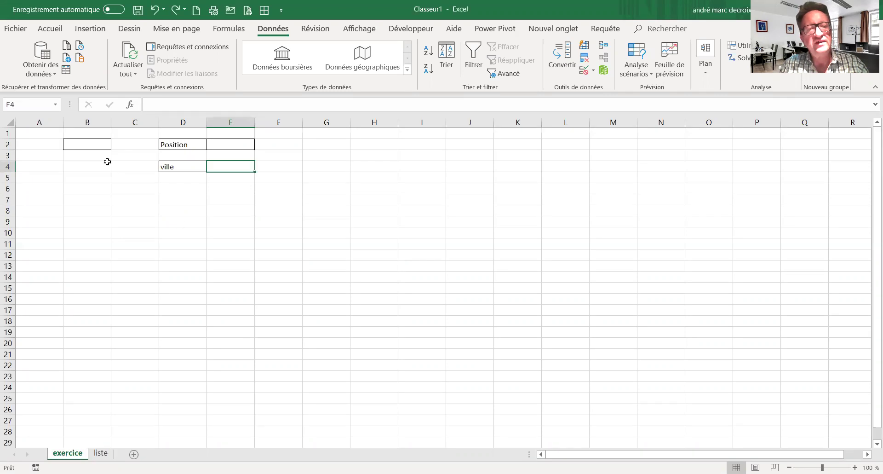
{"action": "left_click", "coordinate": [76, 145]}
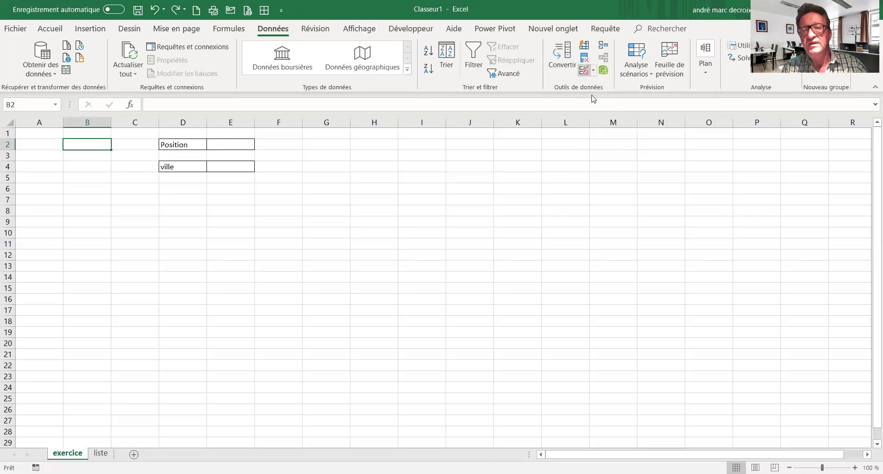
{"action": "left_click", "coordinate": [584, 70]}
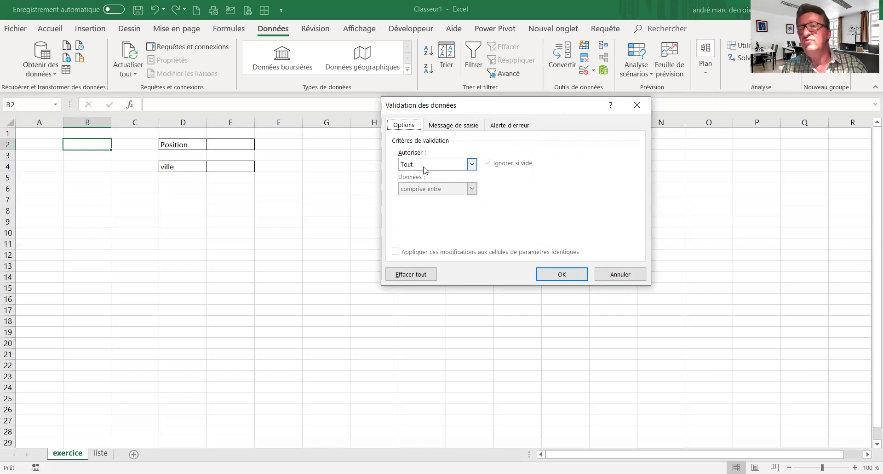
{"action": "left_click", "coordinate": [472, 165]}
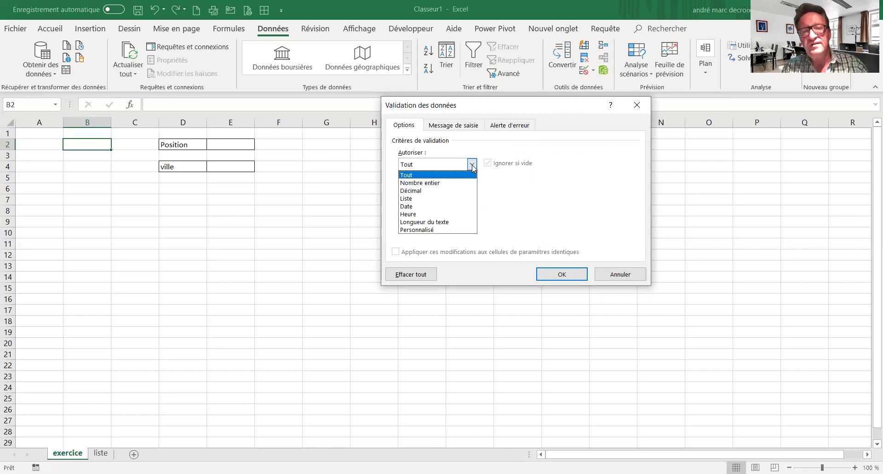
{"action": "left_click", "coordinate": [449, 198]}
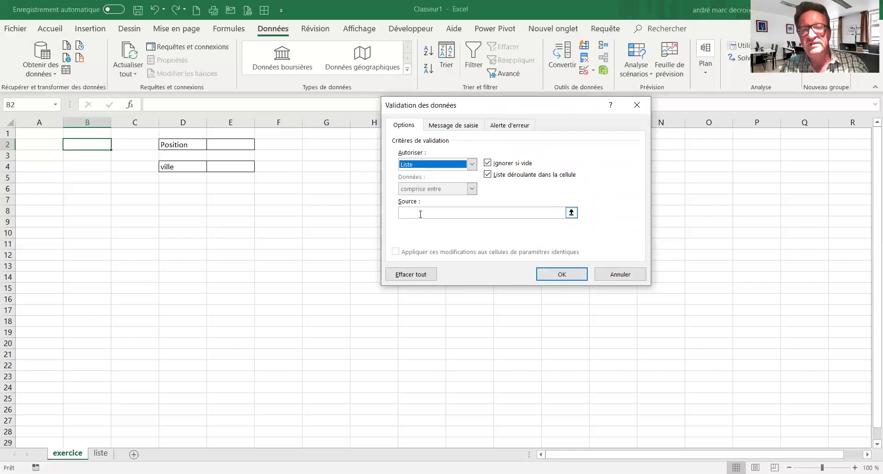
Step: Set the validation source to =liste!$B$3:$B$13, apply it, and choose Marseille from the drop-down list in B2
{"action": "left_click", "coordinate": [444, 213]}
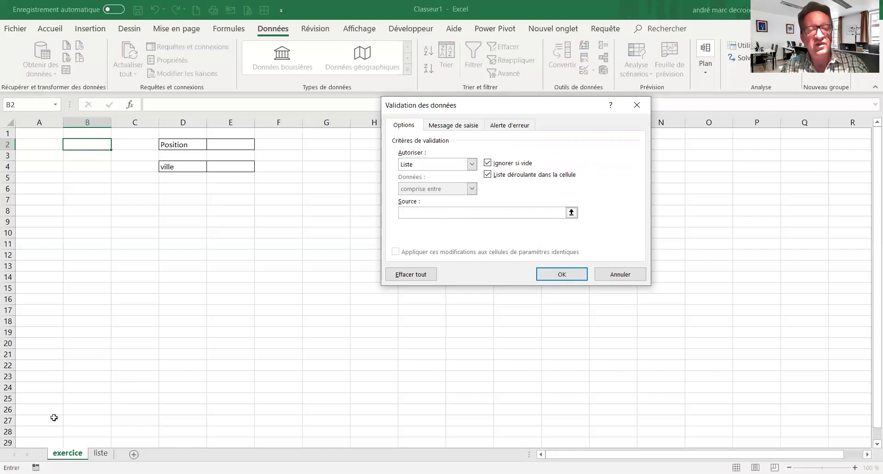
{"action": "left_click", "coordinate": [100, 453]}
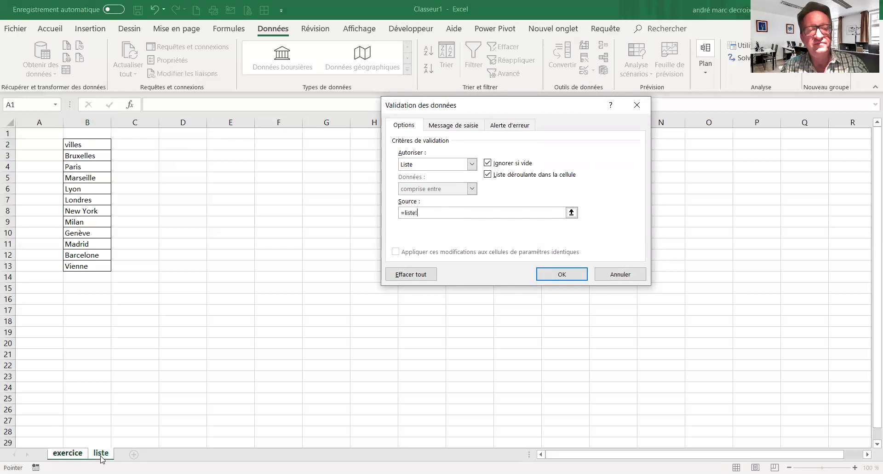
{"action": "left_click", "coordinate": [76, 155]}
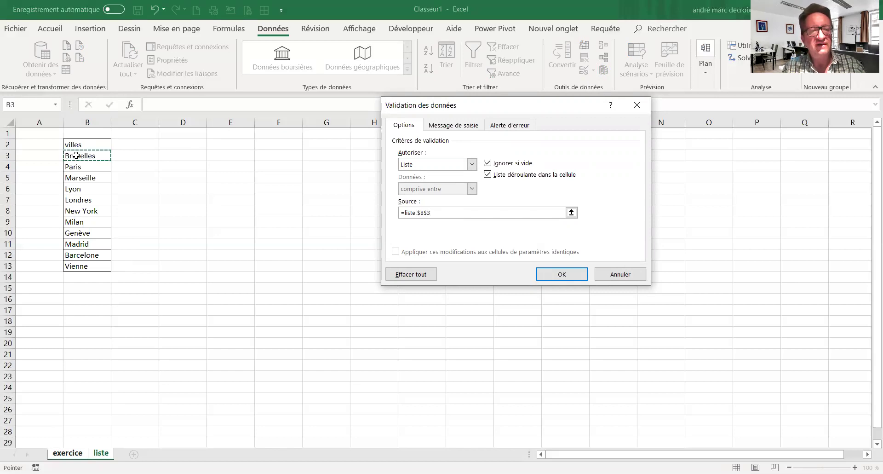
{"action": "left_click_drag", "start_coordinate": [75, 155], "coordinate": [73, 266]}
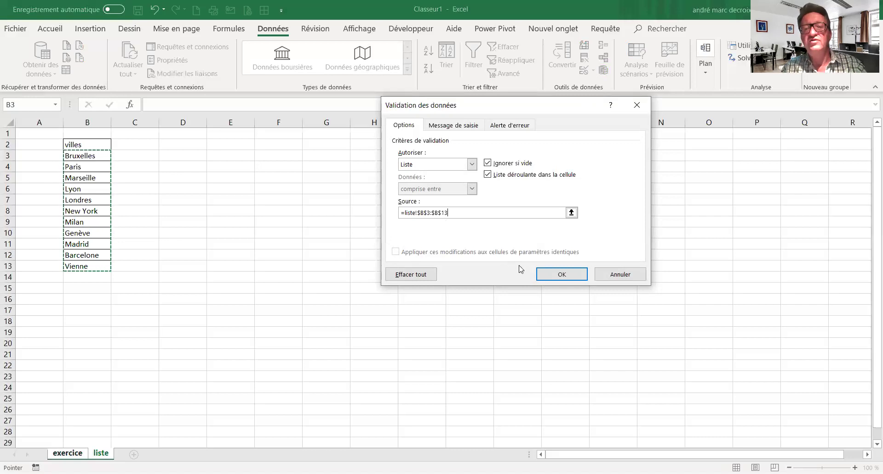
{"action": "left_click", "coordinate": [540, 275]}
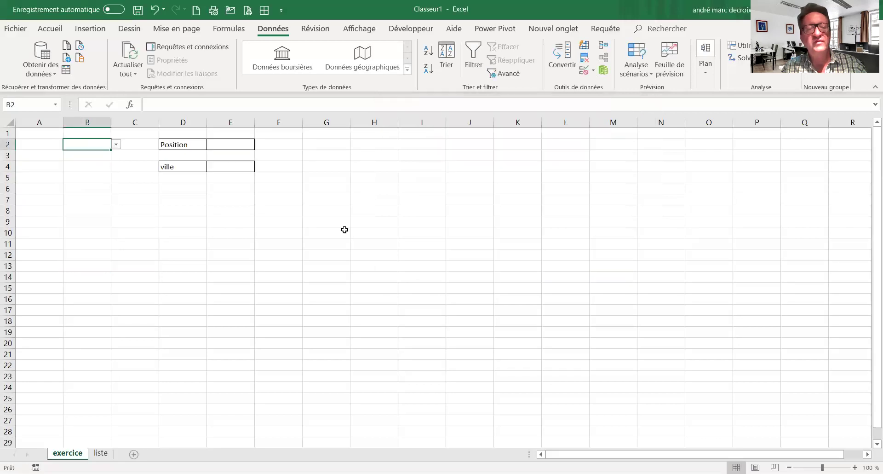
{"action": "left_click", "coordinate": [117, 146]}
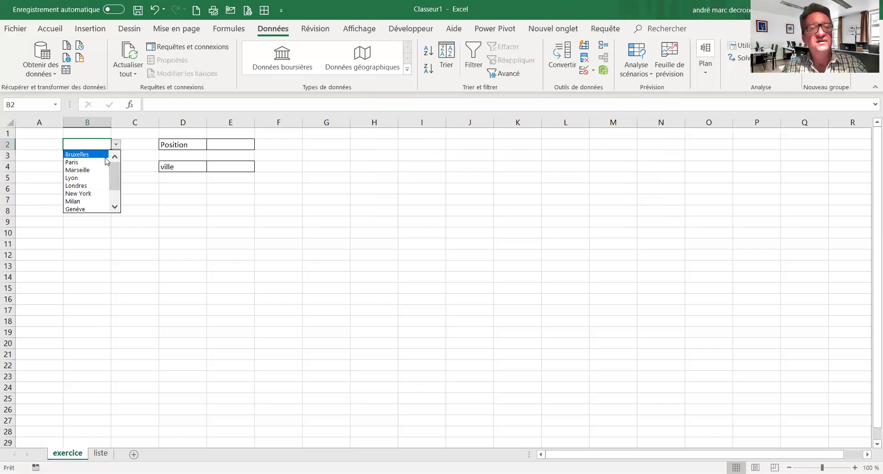
{"action": "left_click", "coordinate": [84, 169]}
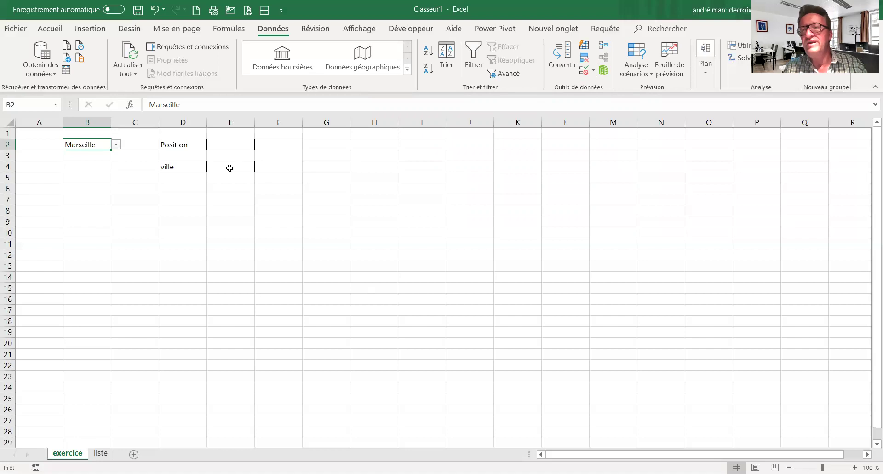
Step: Enter the formula =INDEX(liste!B3:B13;exercice!E2) in cell E4, beside the ville label
{"action": "left_click", "coordinate": [230, 168]}
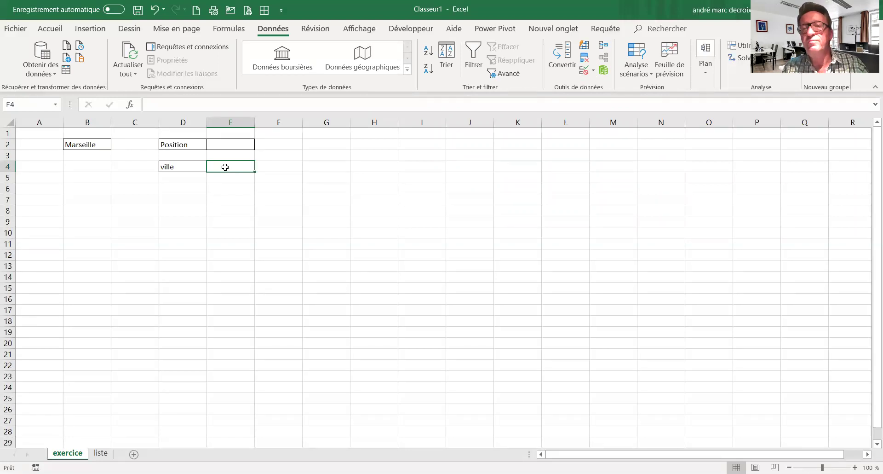
{"action": "type", "text": "="}
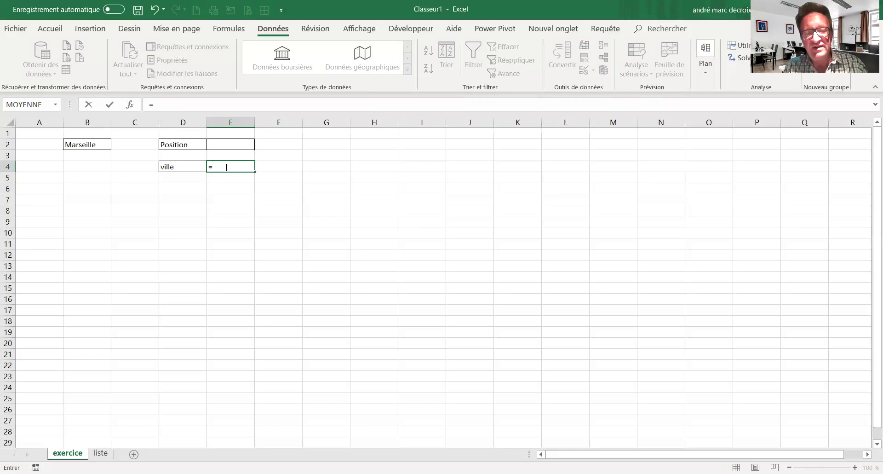
{"action": "type", "text": "in"}
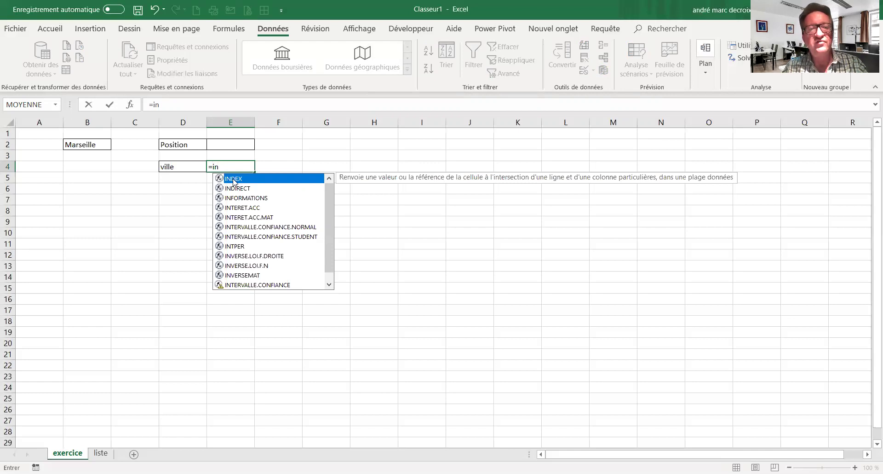
{"action": "double_click", "coordinate": [234, 181]}
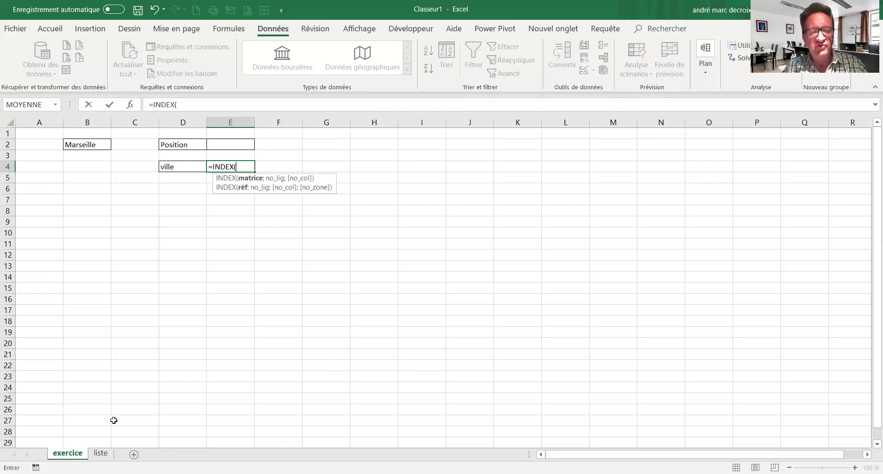
{"action": "left_click", "coordinate": [102, 453]}
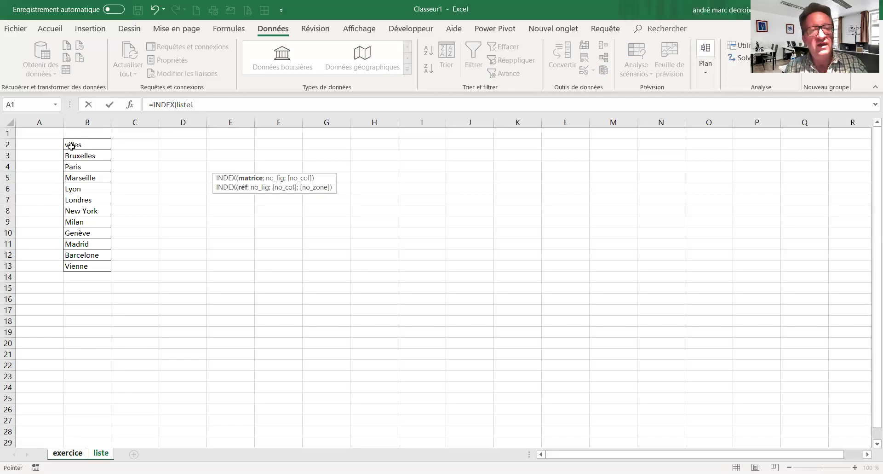
{"action": "left_click", "coordinate": [81, 158]}
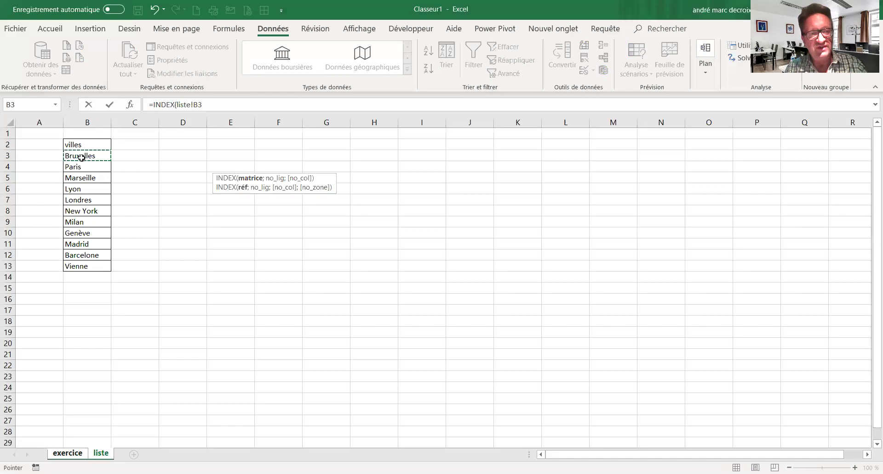
{"action": "left_click_drag", "start_coordinate": [81, 158], "coordinate": [81, 266]}
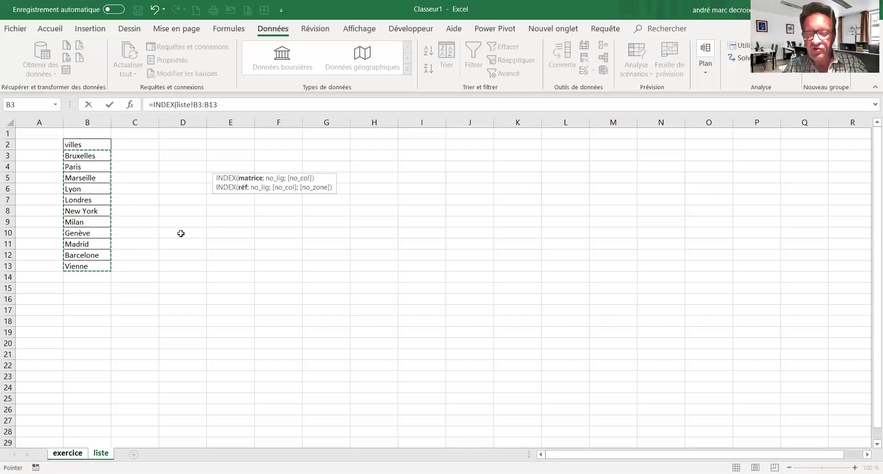
{"action": "type", "text": ";"}
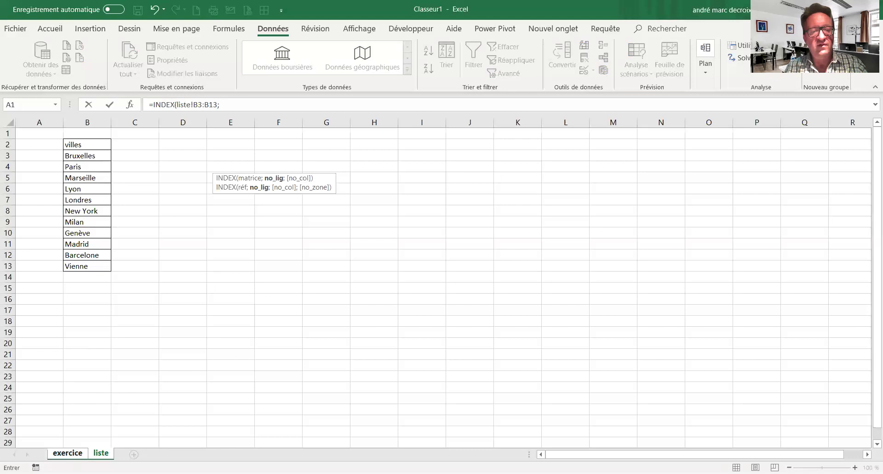
{"action": "left_click", "coordinate": [67, 453]}
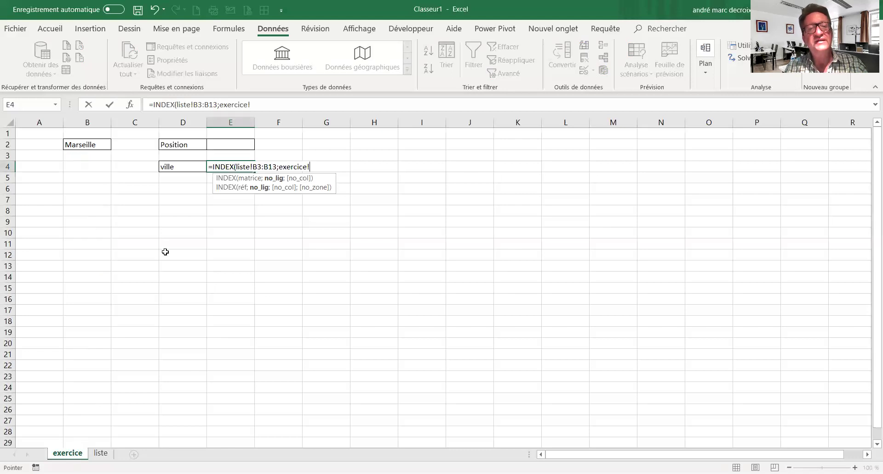
{"action": "left_click", "coordinate": [222, 144]}
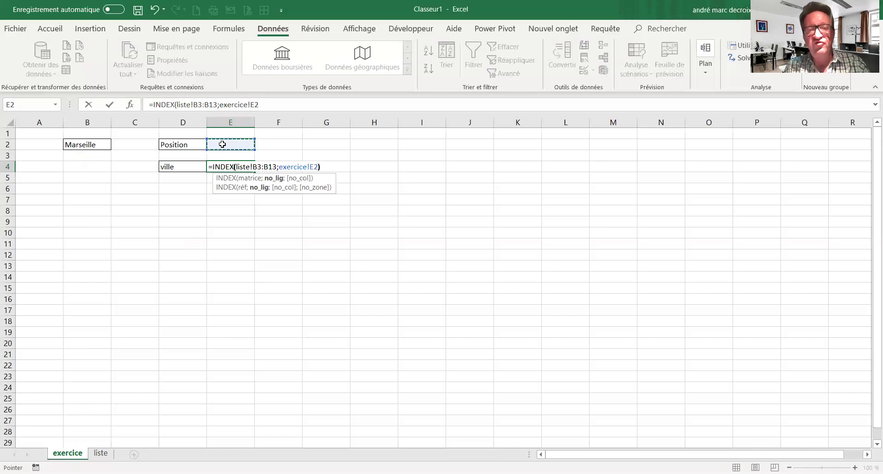
{"action": "type", "text": ")"}
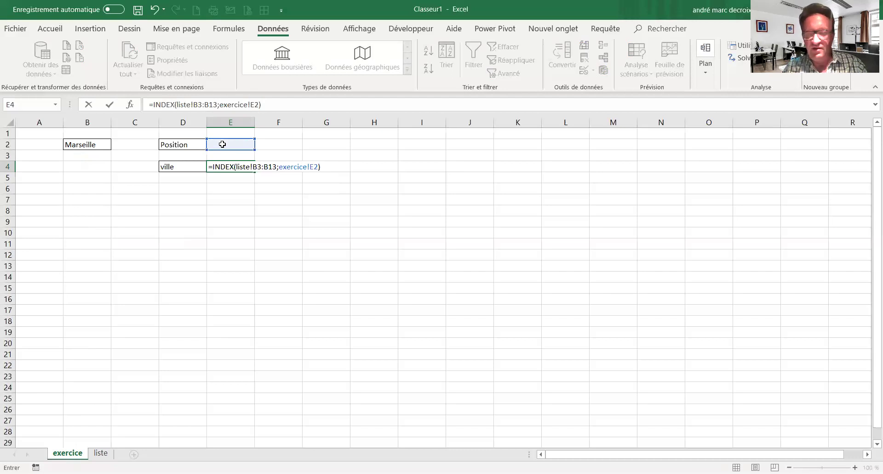
{"action": "key", "text": "ctrl+Return"}
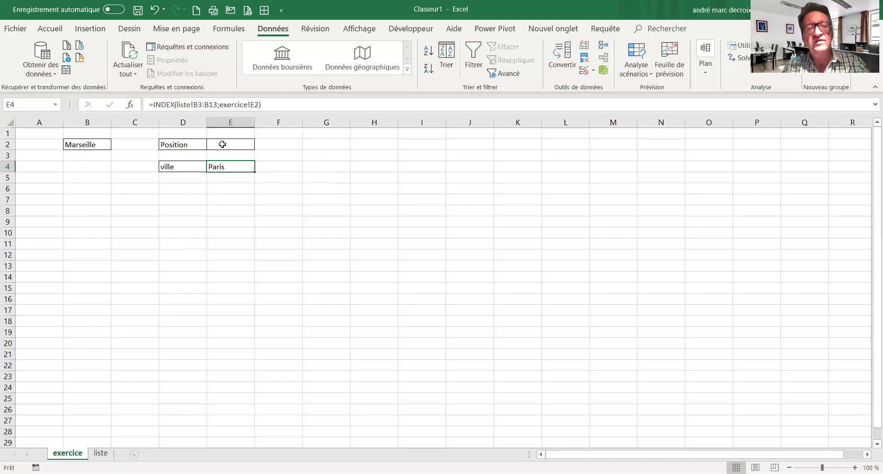
Step: Test the INDEX formula by entering positions 2 and 5 in E2, and compare the returned city with the liste sheet
{"action": "left_click", "coordinate": [222, 145]}
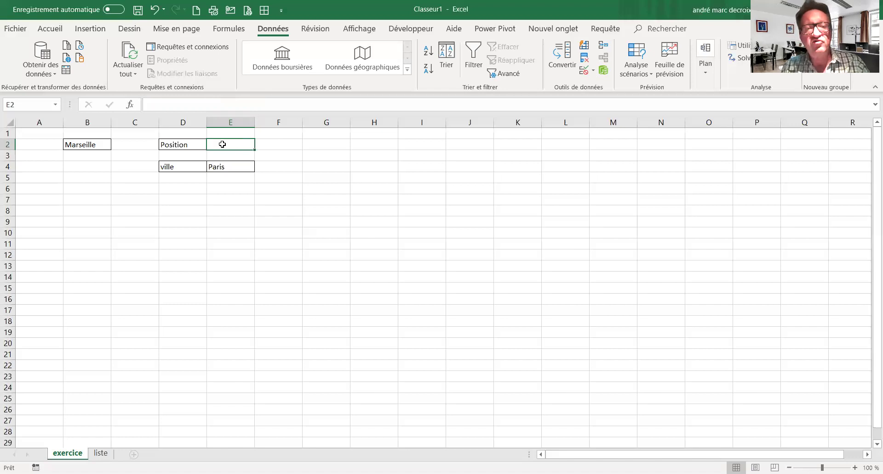
{"action": "type", "text": "2"}
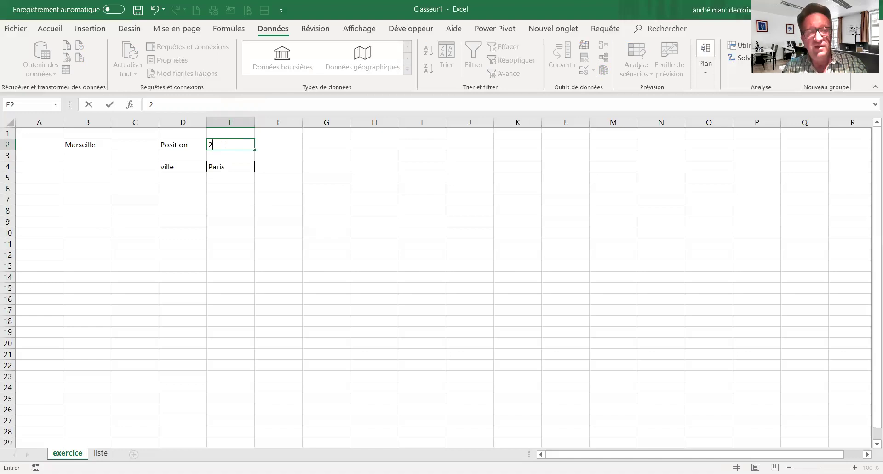
{"action": "key", "text": "Return"}
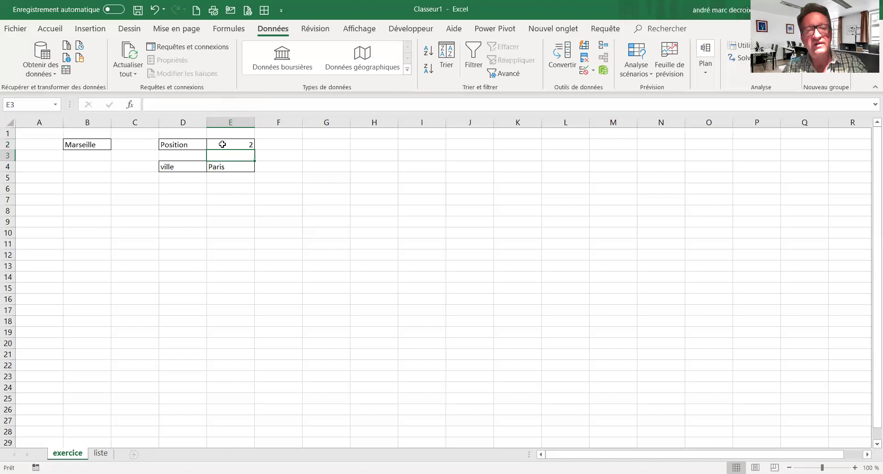
{"action": "left_click", "coordinate": [222, 144]}
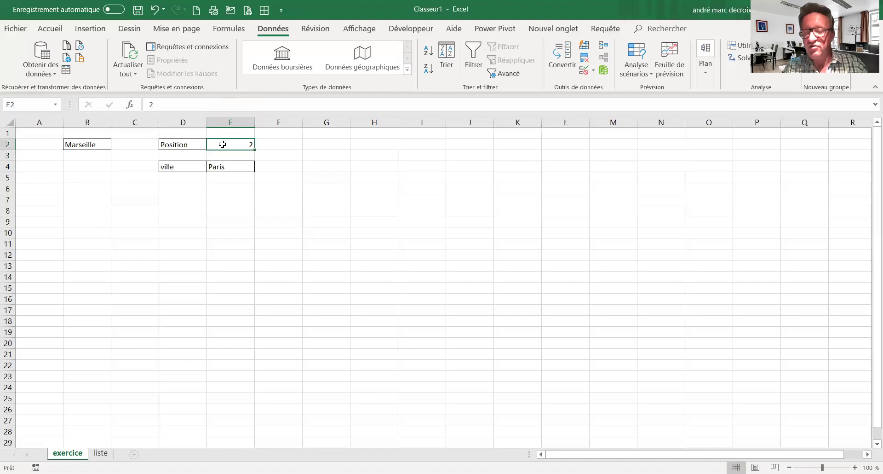
{"action": "type", "text": "5"}
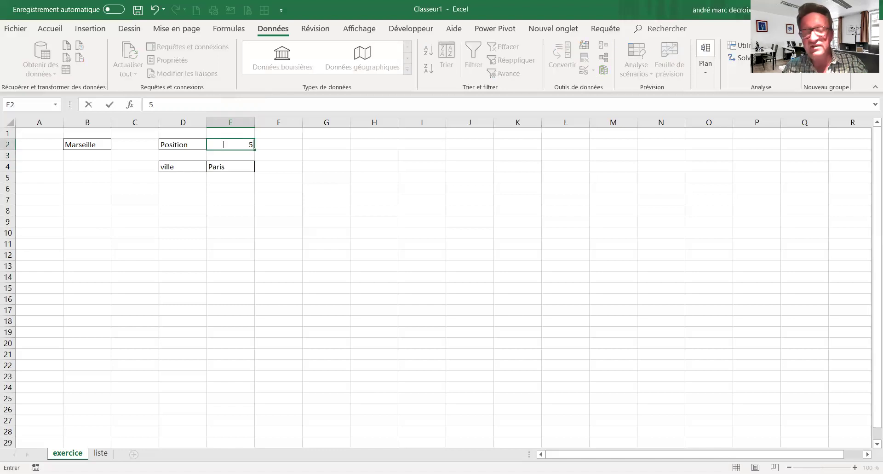
{"action": "key", "text": "Return"}
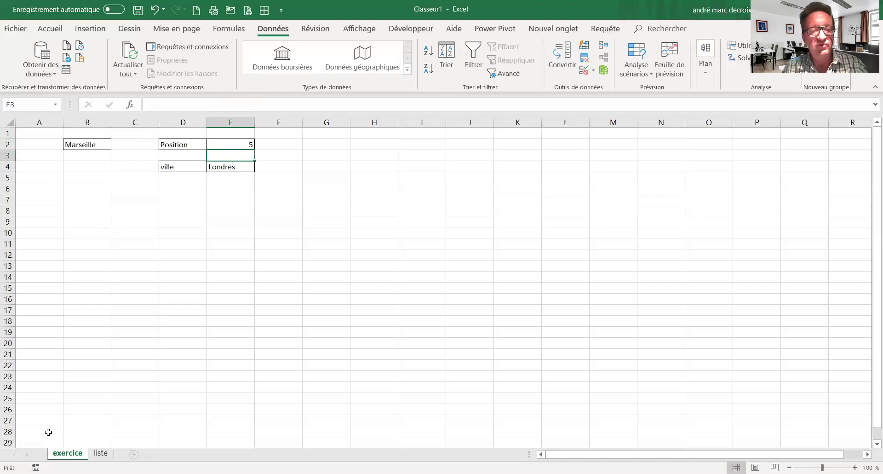
{"action": "left_click", "coordinate": [98, 456]}
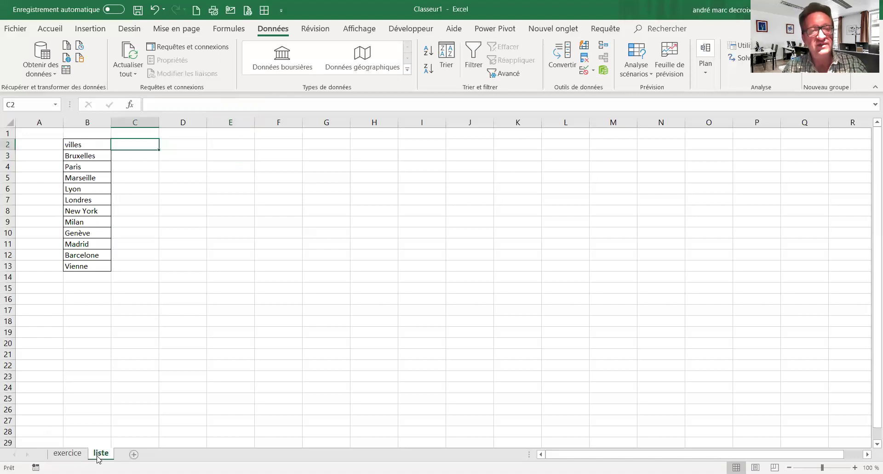